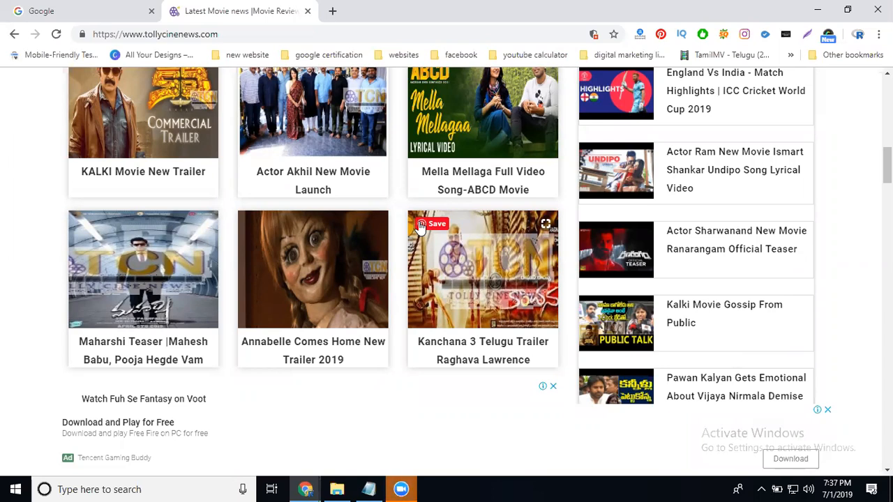
# Step: Open the xml-sitemaps.com sitemap generator in a new browser tab
pyautogui.click(333, 12)
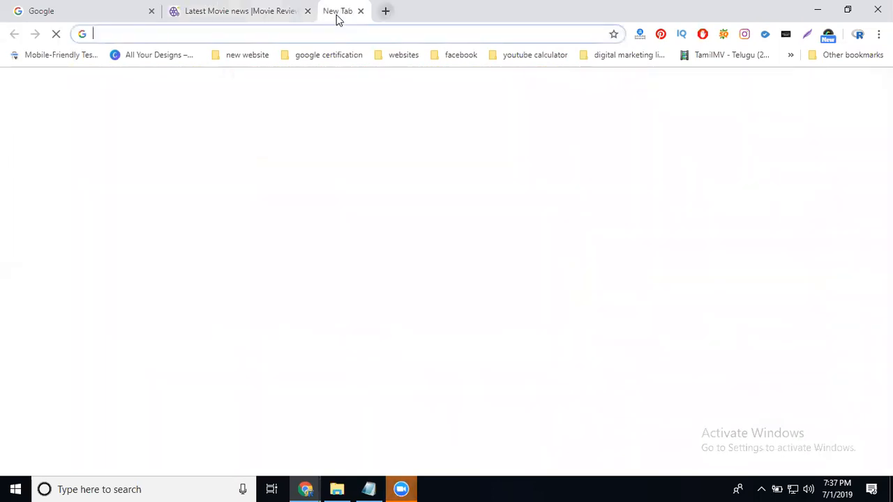
pyautogui.write('xml-sitemaps.com')
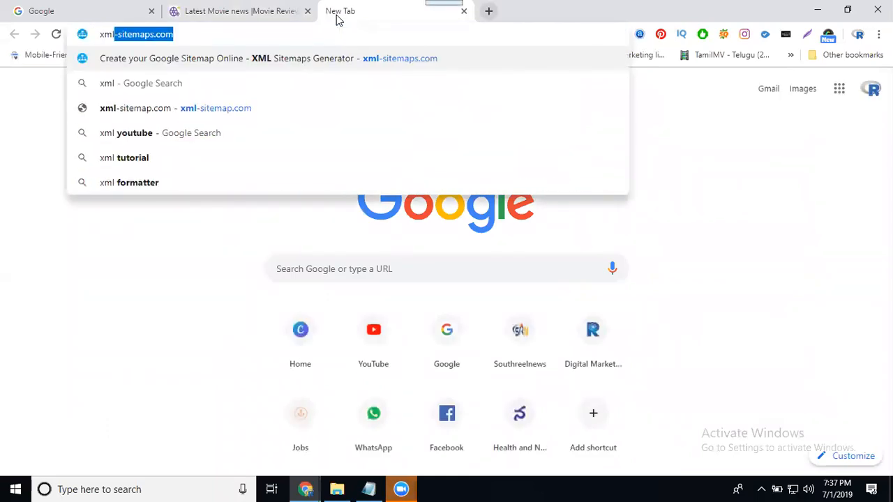
pyautogui.press('Return')
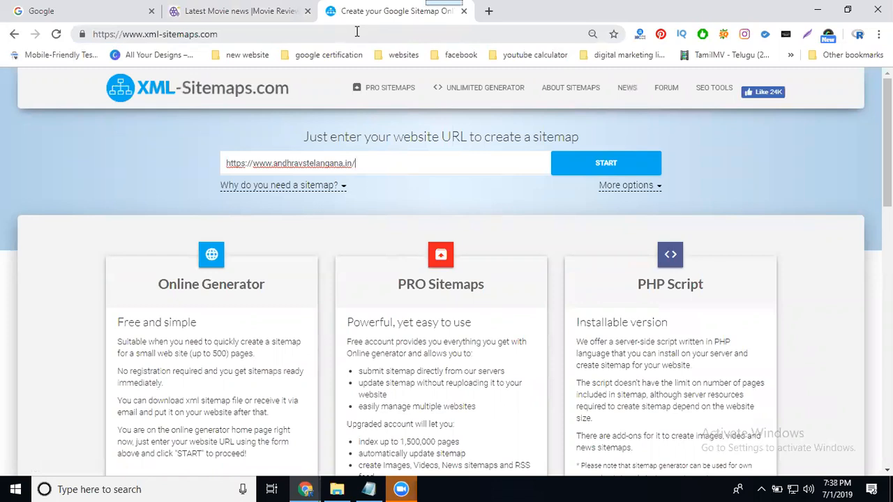
pyautogui.click(192, 10)
pyautogui.click(197, 33)
pyautogui.hotkey('ctrl', 'c')
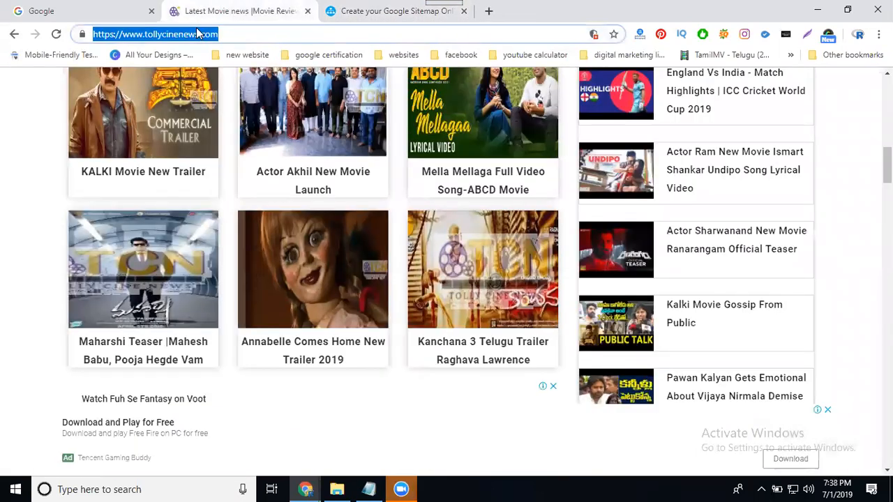
pyautogui.click(348, 10)
pyautogui.click(287, 163)
pyautogui.hotkey('ctrl', 'a')
pyautogui.hotkey('ctrl', 'v')
# Step: Set the pages' "Change Frequency" attribute to Always and start generating the sitemap
pyautogui.click(620, 187)
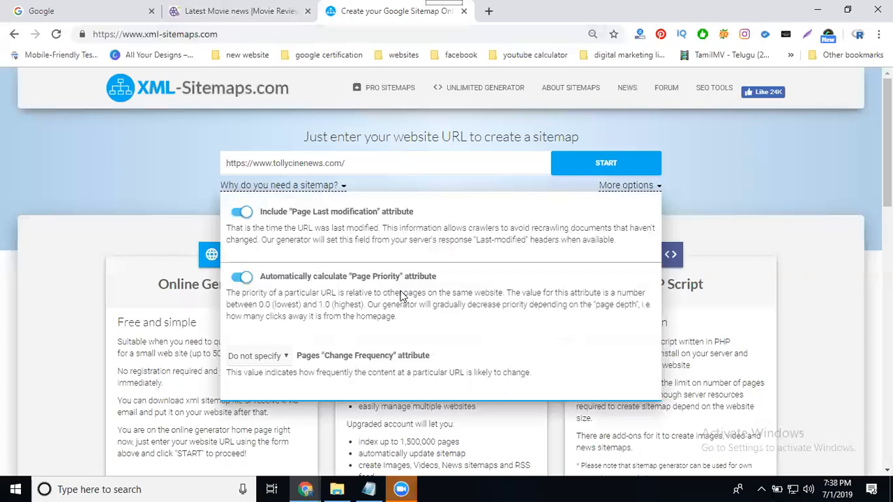
pyautogui.click(256, 357)
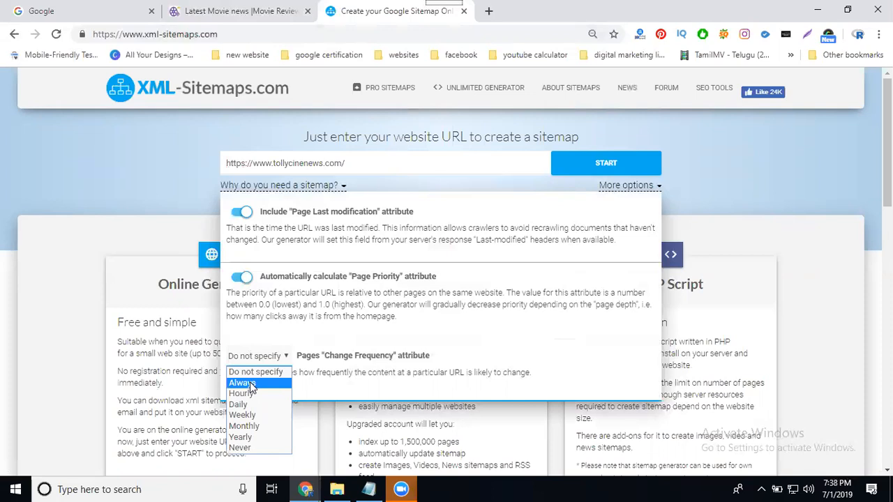
pyautogui.click(252, 385)
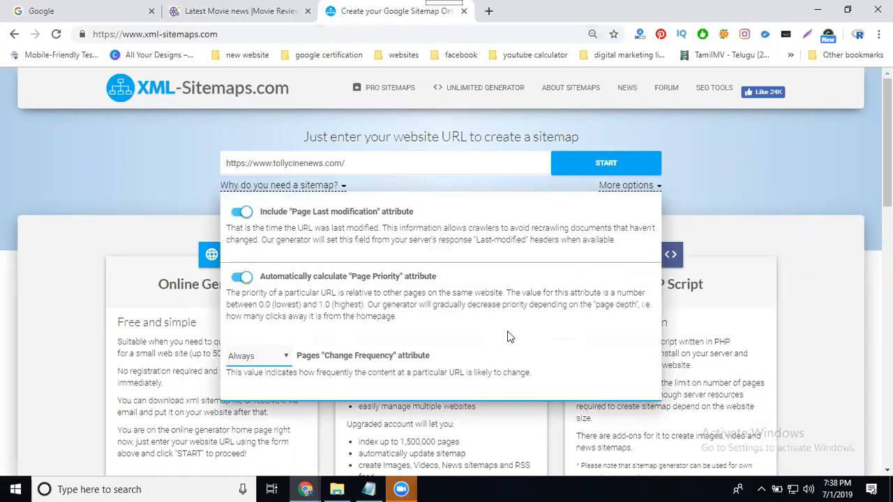
pyautogui.click(582, 172)
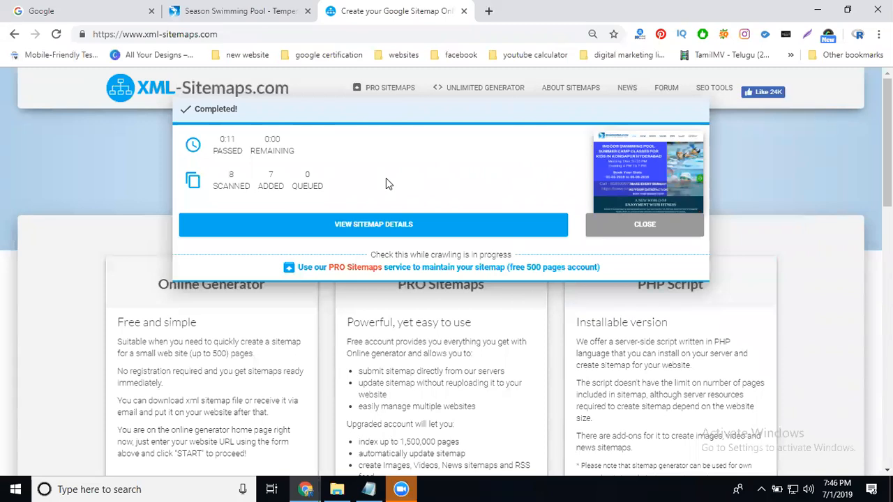
# Step: View the details of the completed sitemap for seasonswim.com and download its XML sitemap file
pyautogui.click(370, 230)
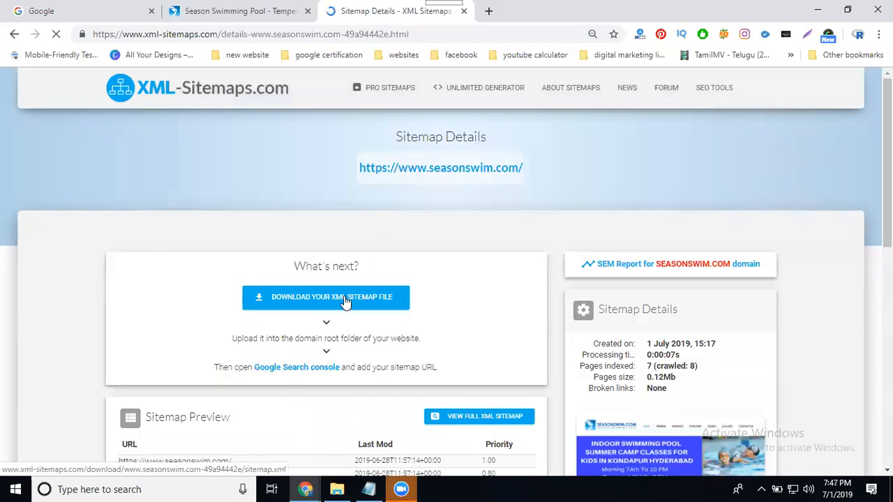
pyautogui.click(346, 300)
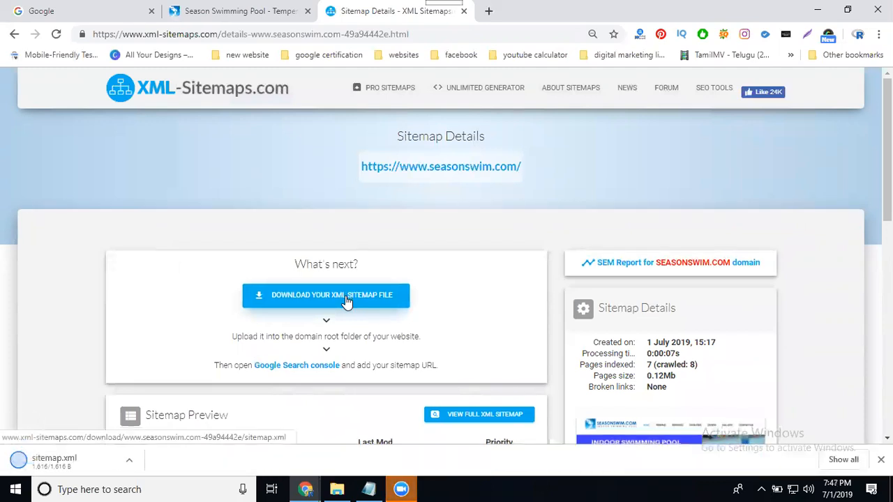
# Step: Open seasonswim.com/cpanel in a new browser tab and log in with the prefilled credentials
pyautogui.click(489, 10)
pyautogui.write('seasonswim.com/')
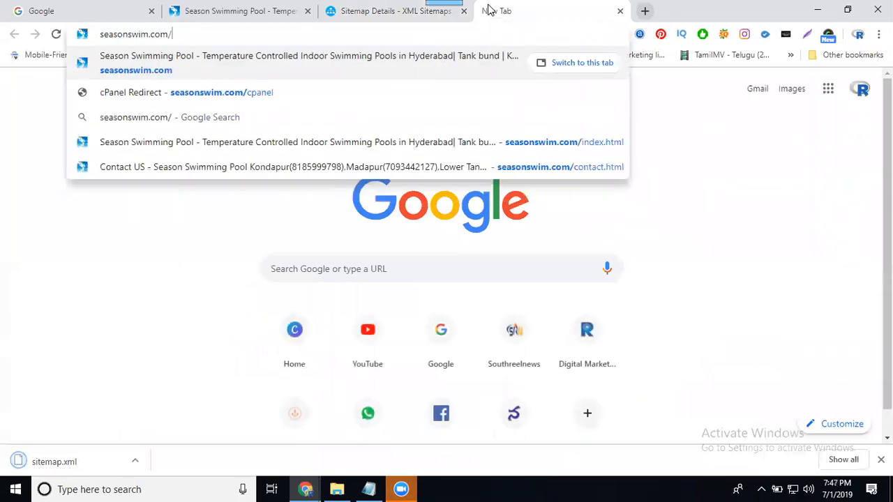
pyautogui.write('cpanel')
pyautogui.press('Return')
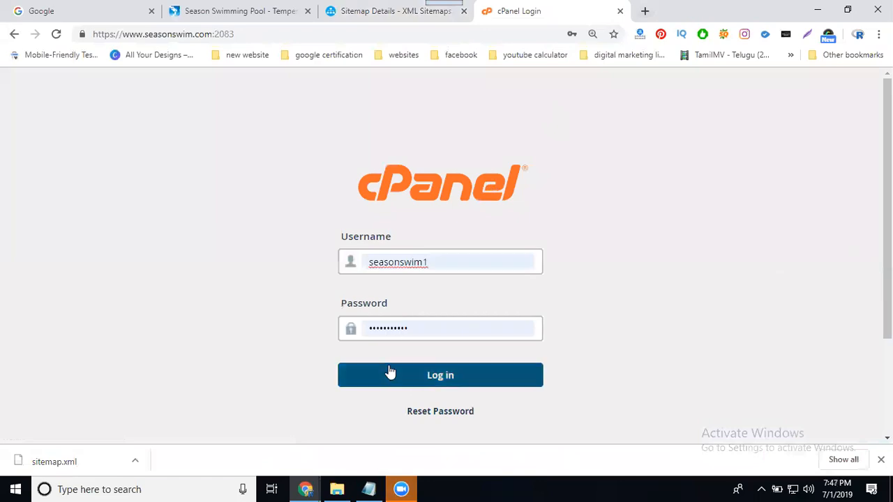
pyautogui.click(390, 371)
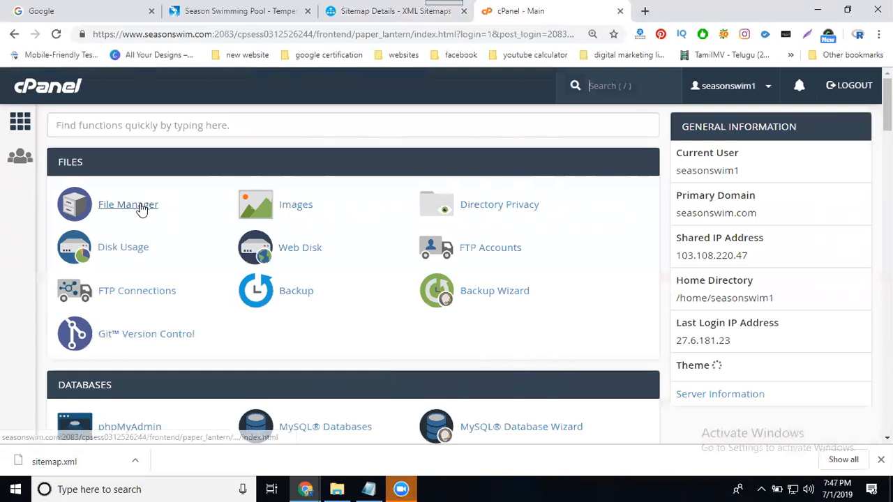
# Step: Open the public_html folder in cPanel's File Manager
pyautogui.click(167, 205)
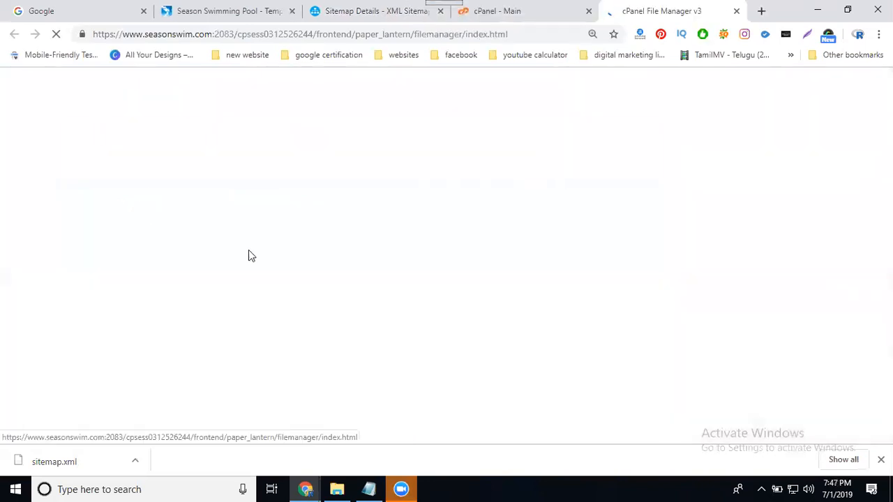
pyautogui.scroll(-3, 365, 275)
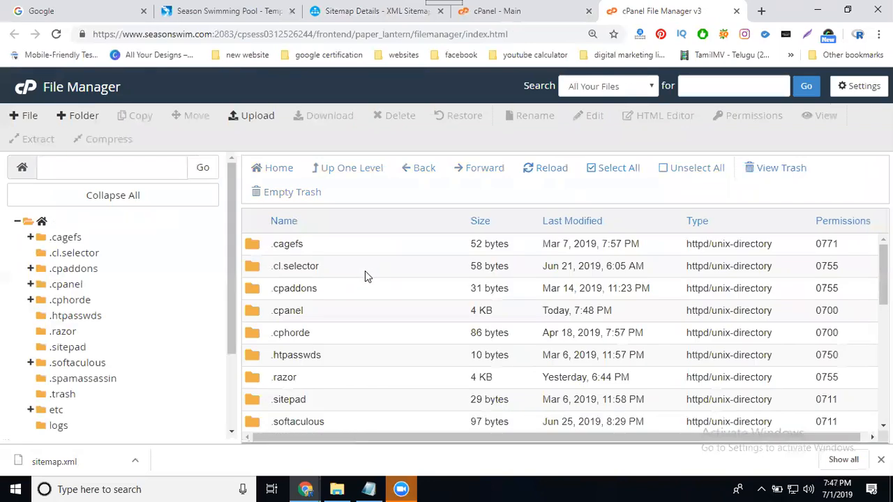
pyautogui.doubleClick(366, 377)
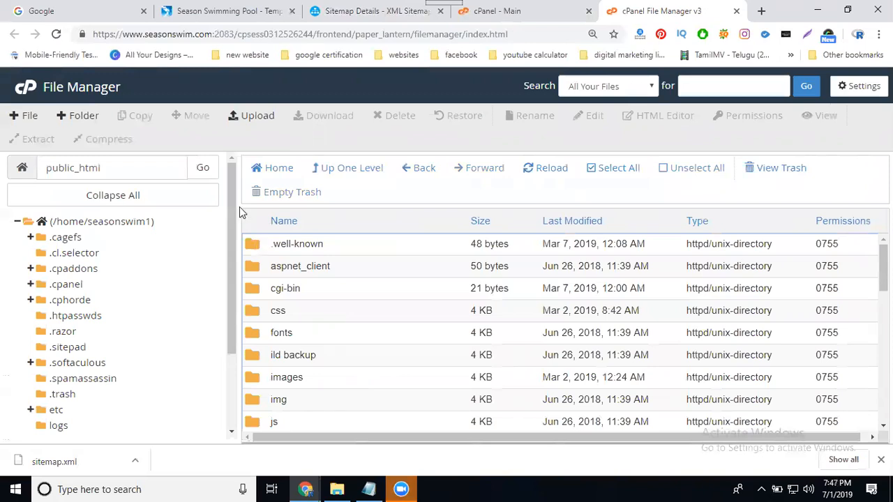
# Step: Upload sitemap.xml from the Downloads folder to public_html, overwriting the existing file on the server
pyautogui.click(240, 118)
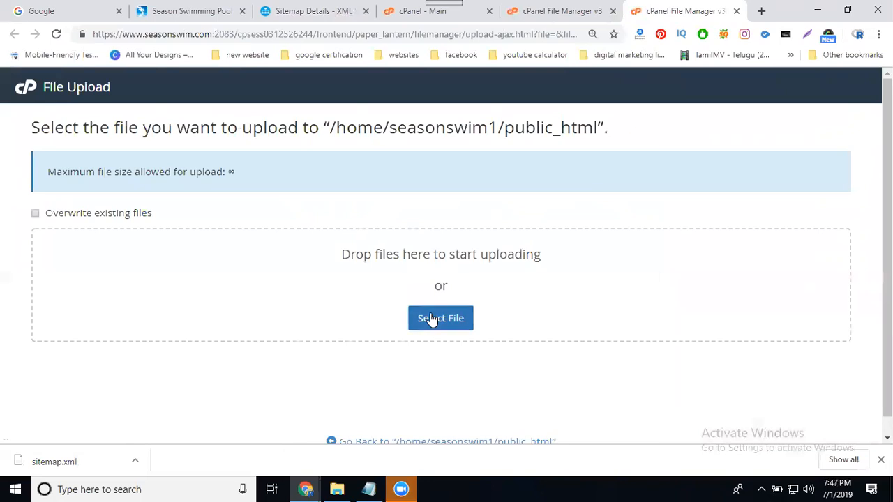
pyautogui.click(431, 313)
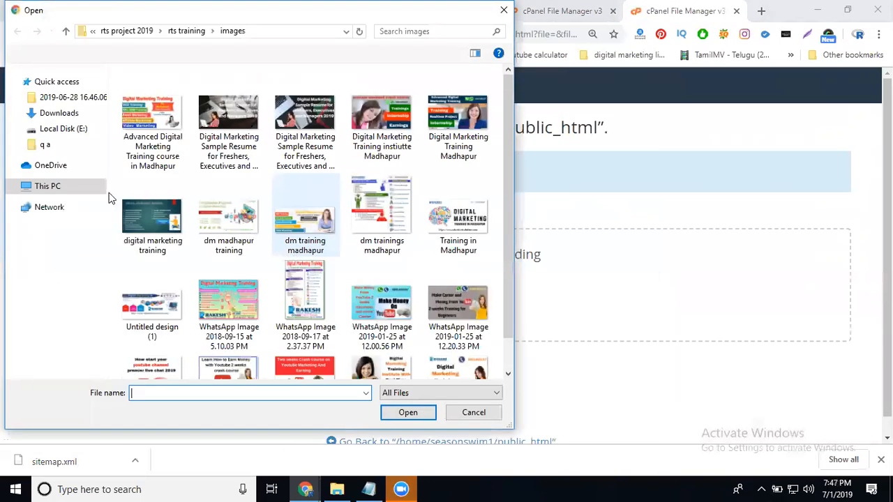
pyautogui.click(13, 186)
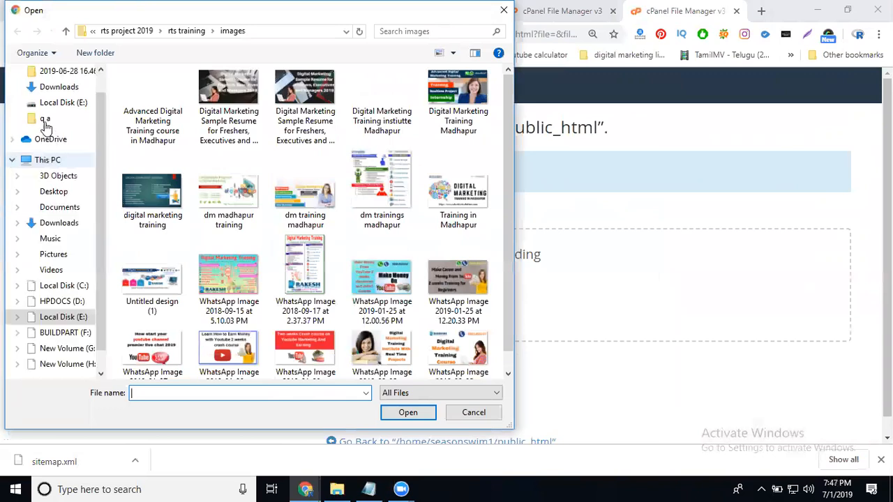
pyautogui.click(60, 224)
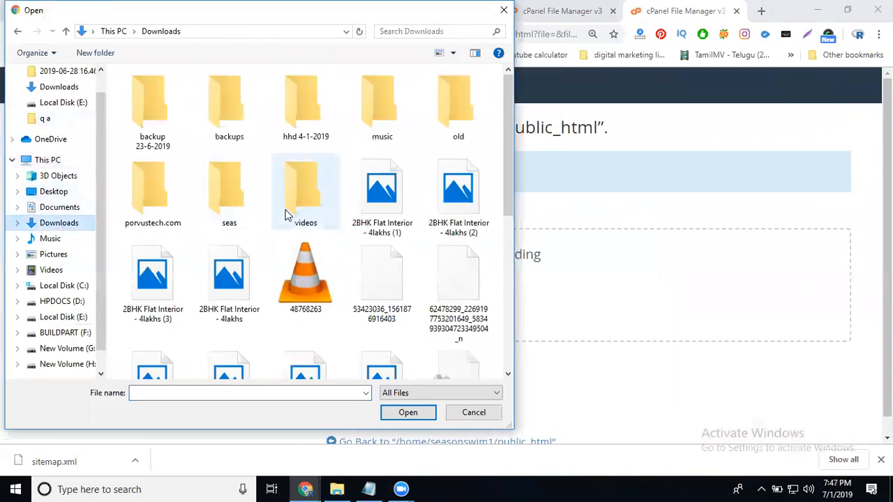
pyautogui.scroll(-10, 286, 216)
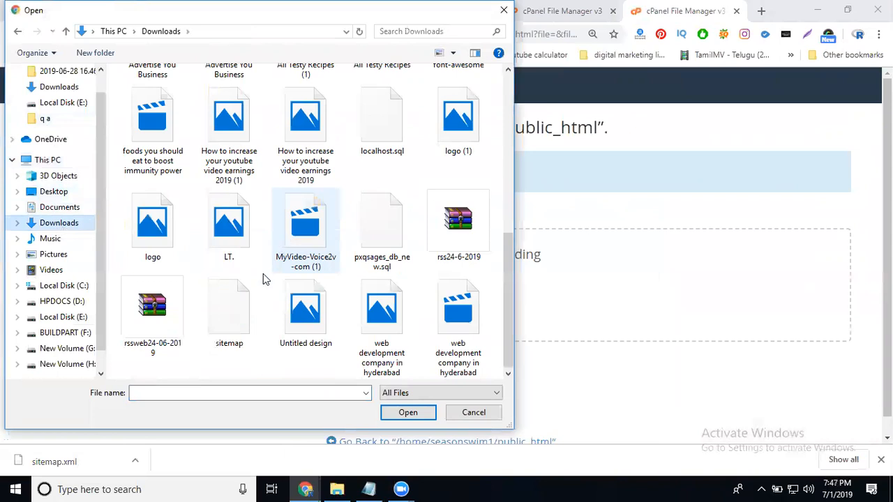
pyautogui.doubleClick(231, 316)
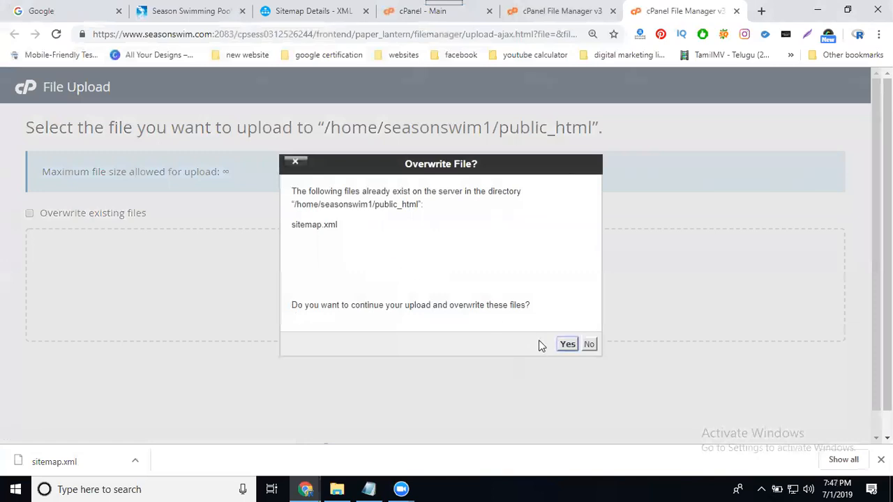
pyautogui.click(568, 352)
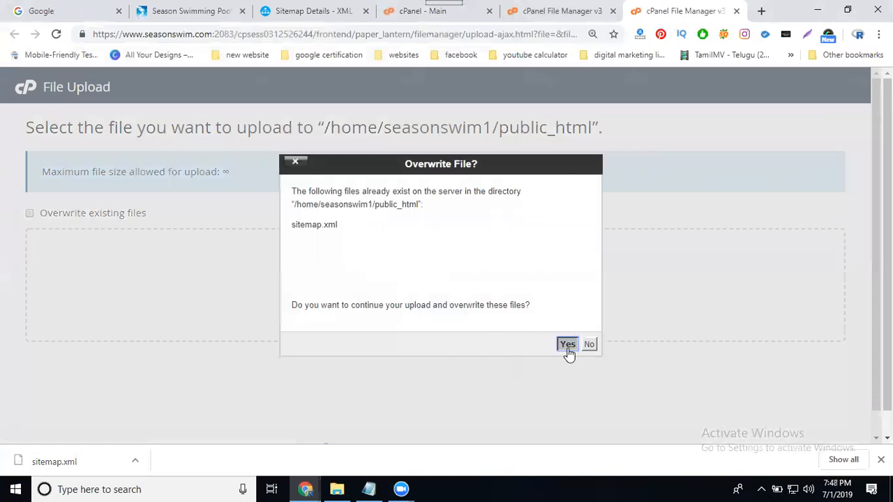